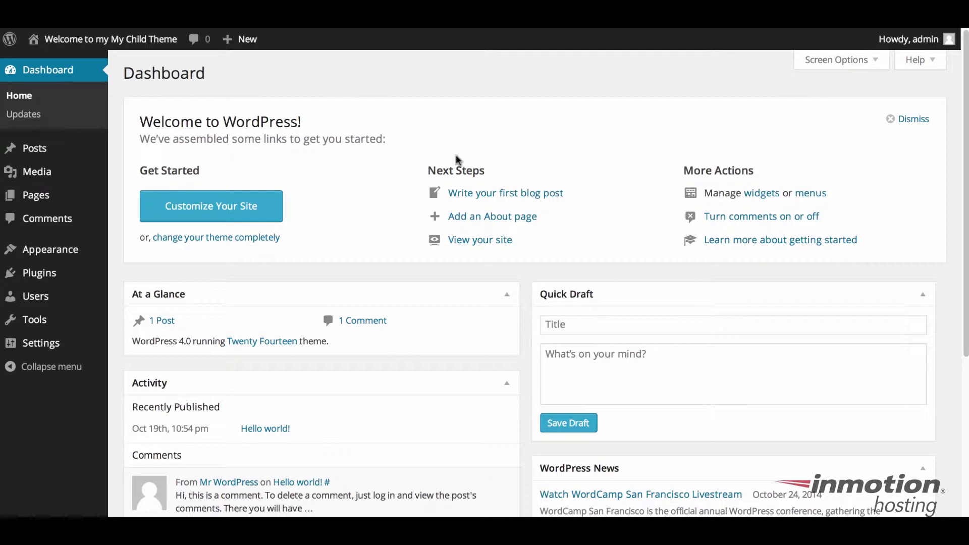
Step: Check the uploaded images in the Media Library, then go to the empty Pages list
{"action": "left_click", "coordinate": [58, 177]}
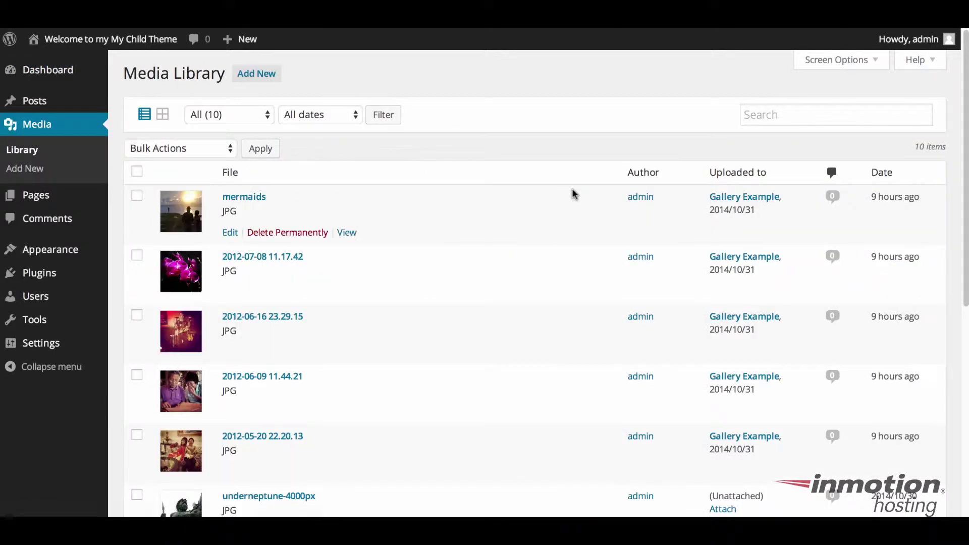
{"action": "scroll", "coordinate": [544, 191], "scroll_direction": "down", "scroll_amount": 4}
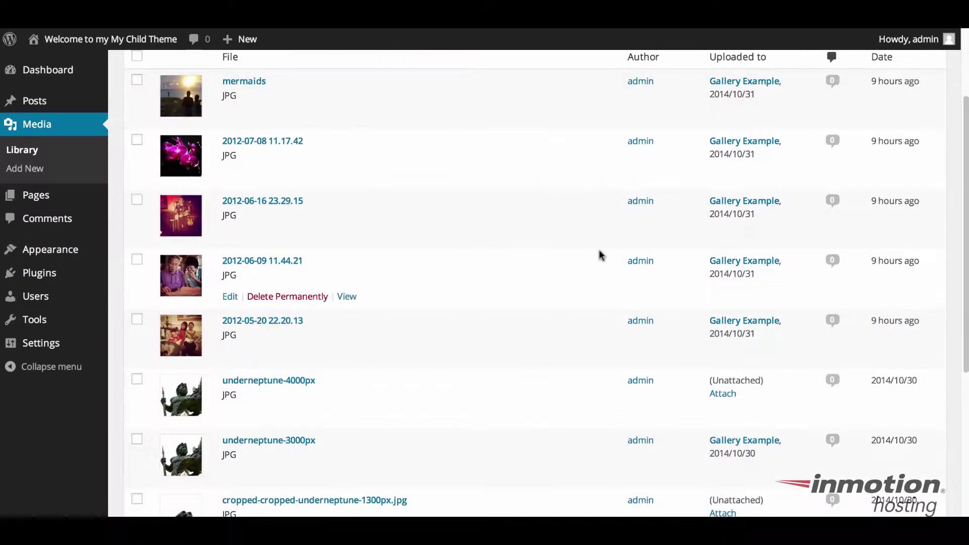
{"action": "scroll", "coordinate": [603, 254], "scroll_direction": "up", "scroll_amount": 4}
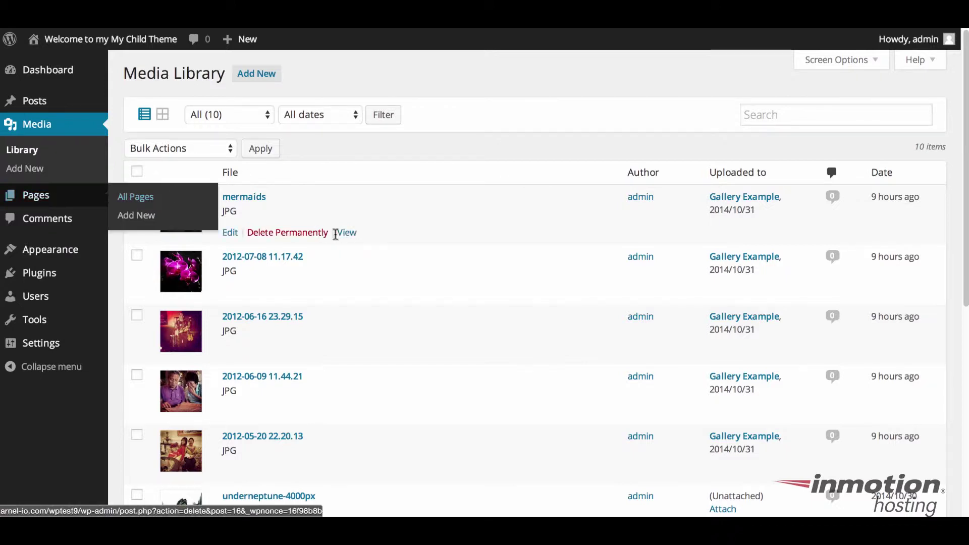
{"action": "left_click", "coordinate": [60, 196]}
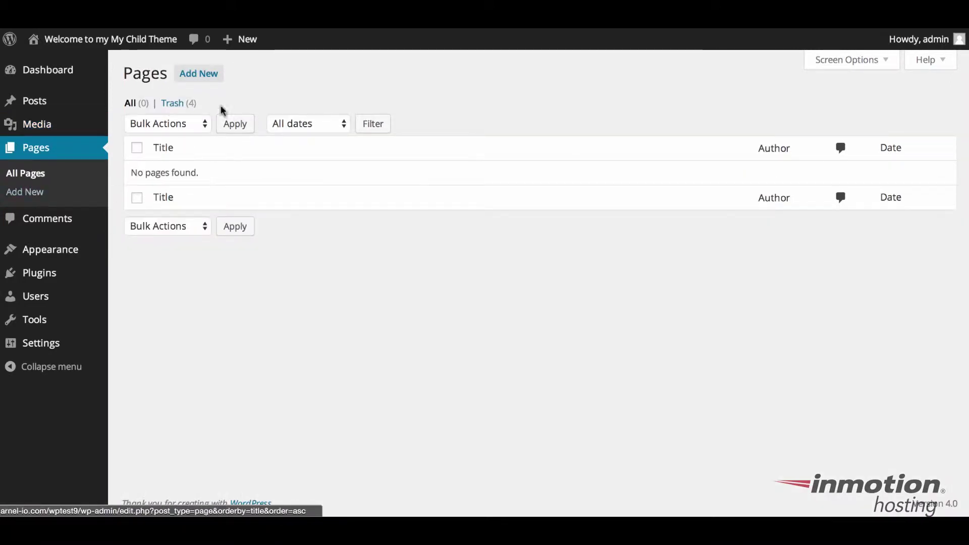
Step: Start a new page titled 'Sample Gallery' and bring up the Insert Media dialog
{"action": "left_click", "coordinate": [218, 77]}
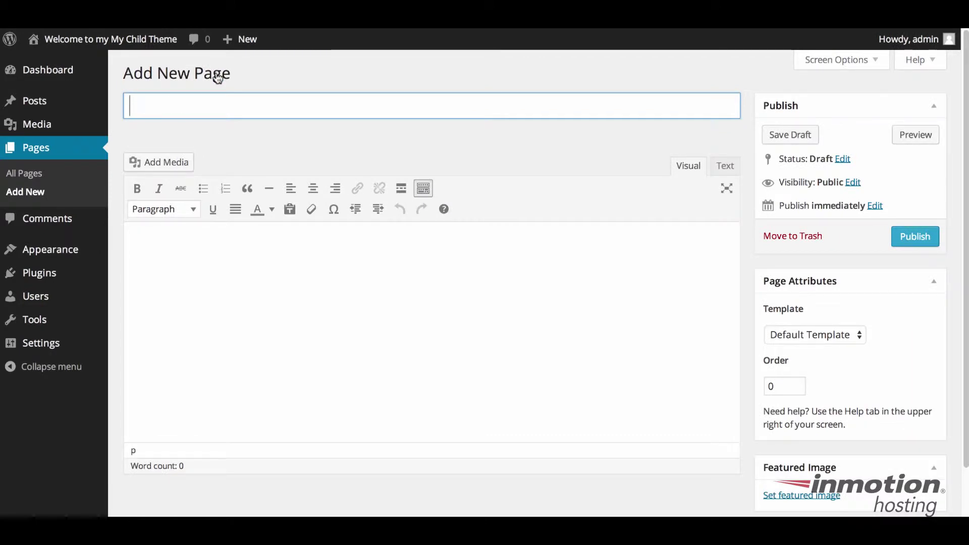
{"action": "type", "text": "Sample Gallery"}
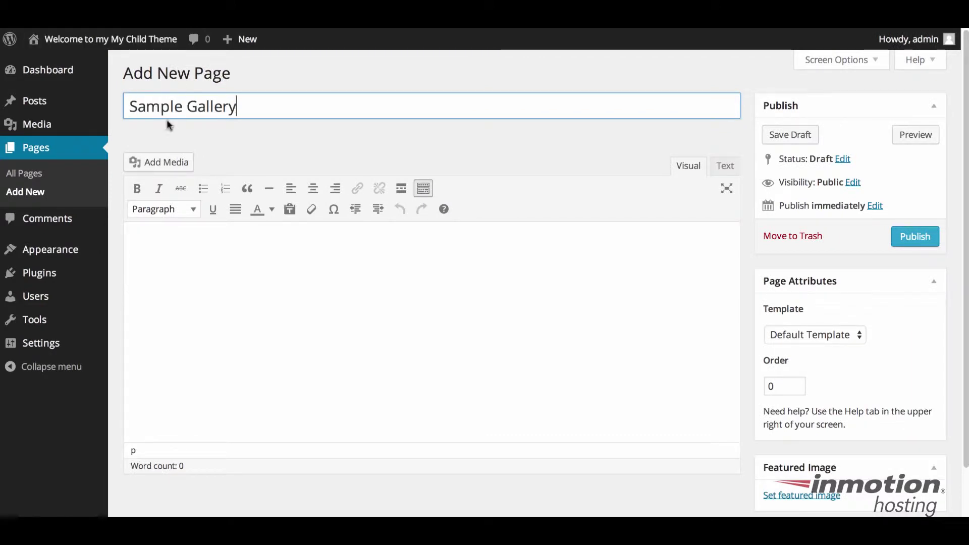
{"action": "left_click", "coordinate": [176, 175]}
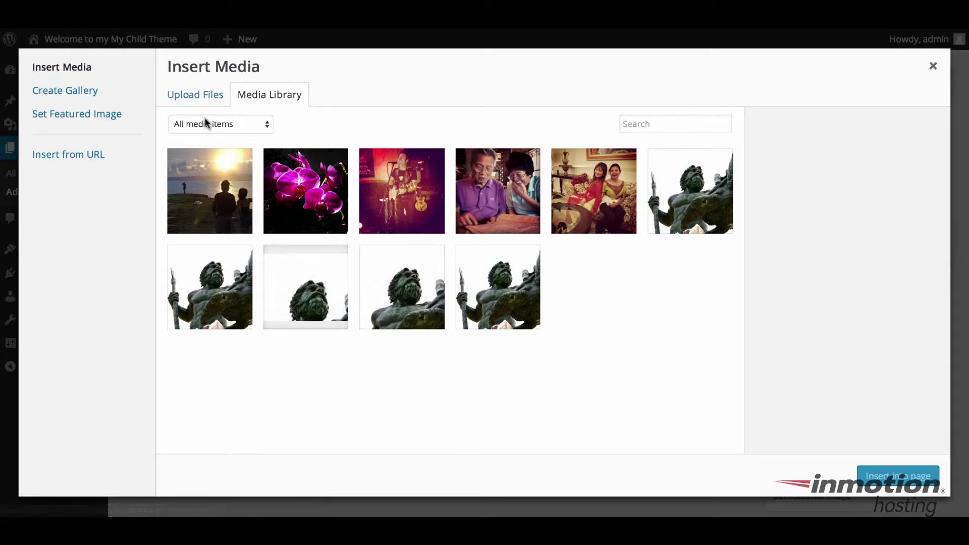
Step: Build a gallery from the sunset, orchids, concert, elderly couple, two-women and Neptune statue photos
{"action": "left_click", "coordinate": [78, 94]}
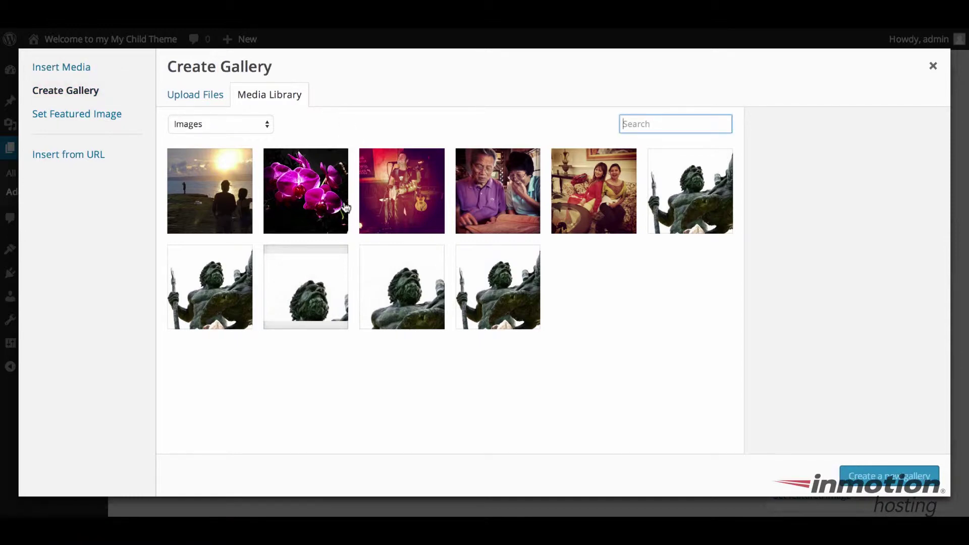
{"action": "left_click", "coordinate": [231, 218]}
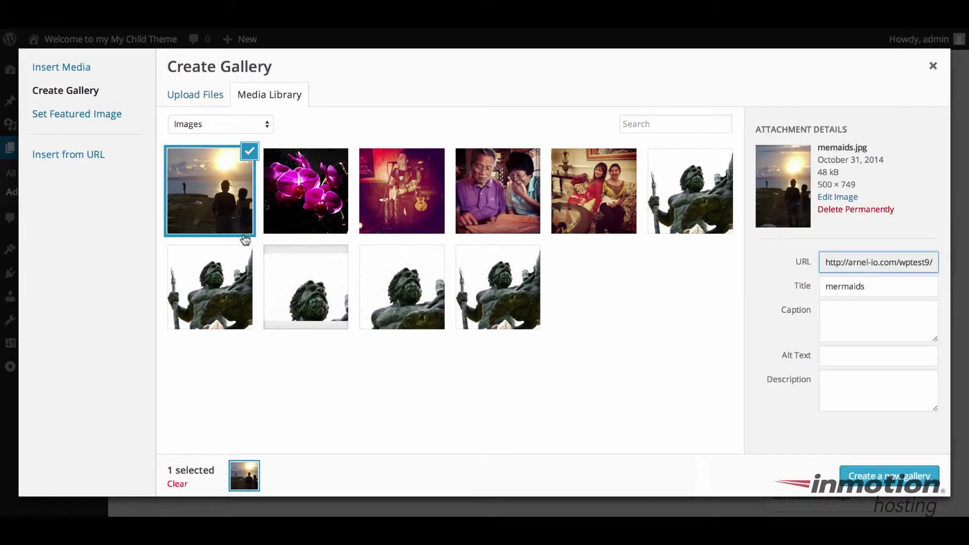
{"action": "left_click", "coordinate": [305, 178]}
{"action": "left_click", "coordinate": [414, 193]}
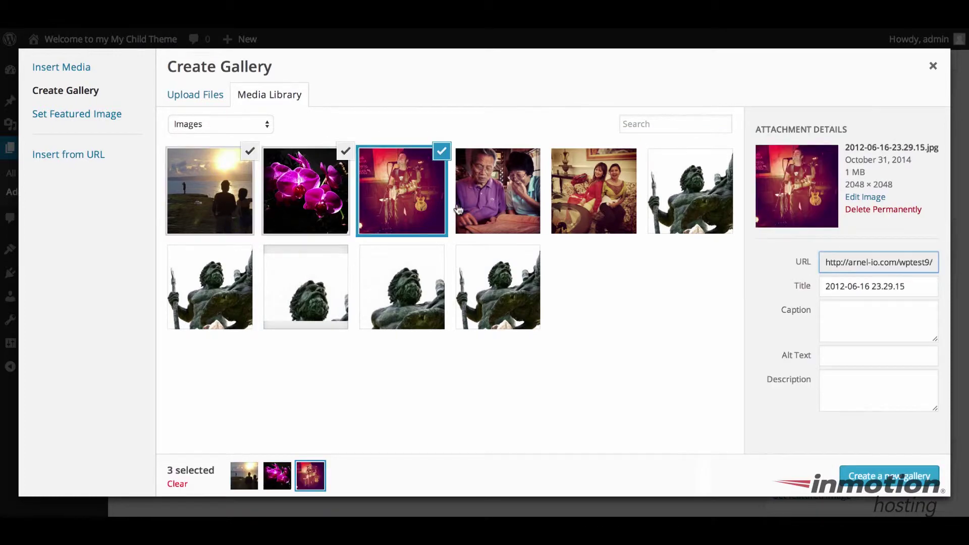
{"action": "left_click", "coordinate": [503, 188]}
{"action": "left_click", "coordinate": [627, 186]}
{"action": "left_click", "coordinate": [680, 169]}
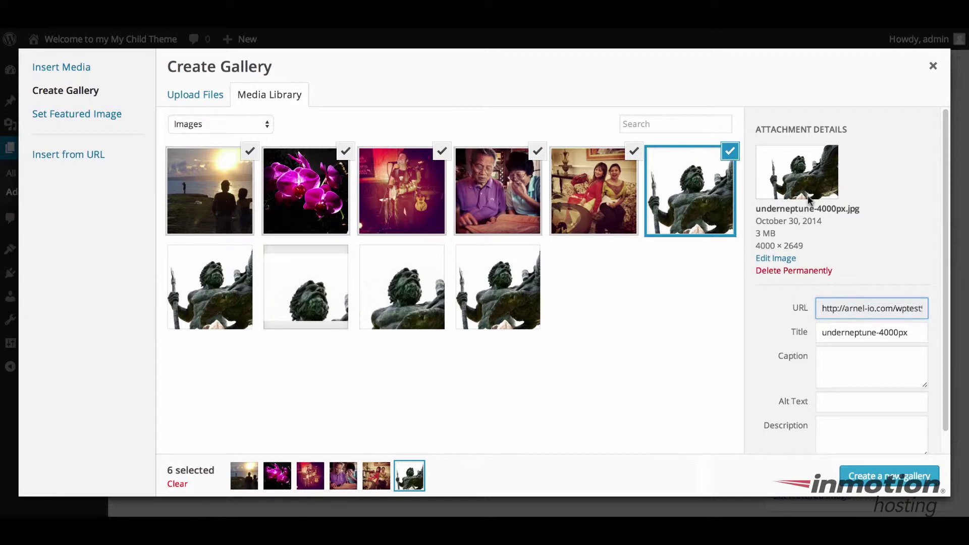
{"action": "scroll", "coordinate": [863, 283], "scroll_direction": "down", "scroll_amount": 1}
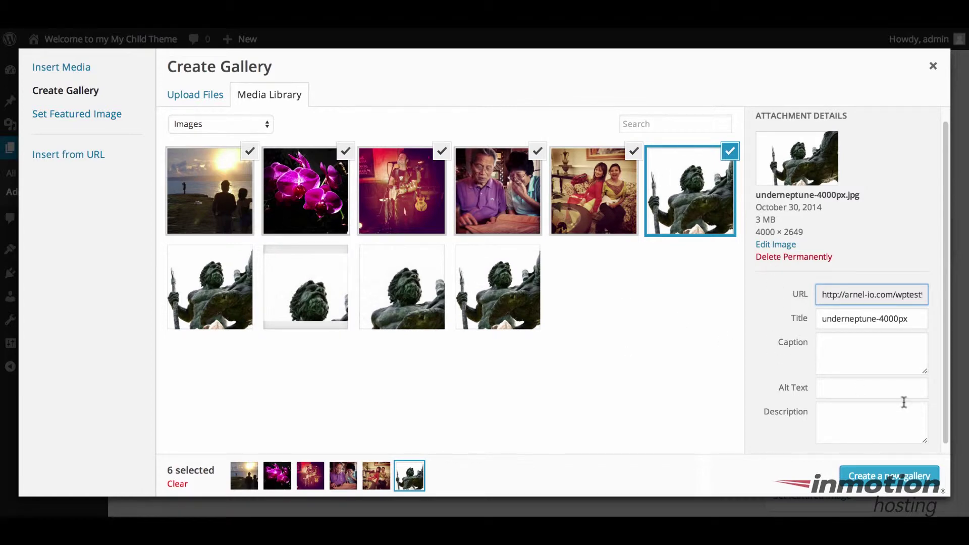
{"action": "left_click", "coordinate": [889, 477]}
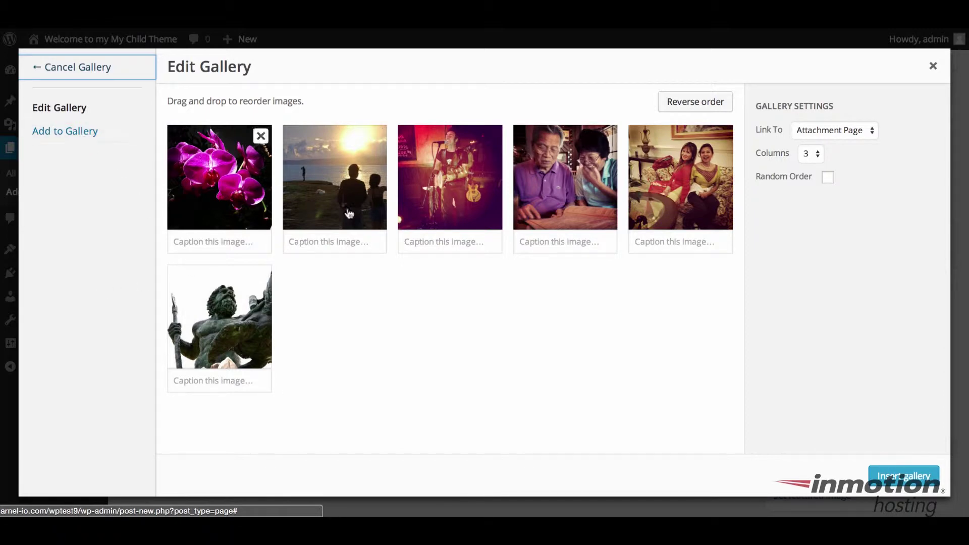
Step: Move the Neptune statue photo into the first position of the three-column gallery
{"action": "left_click", "coordinate": [137, 103]}
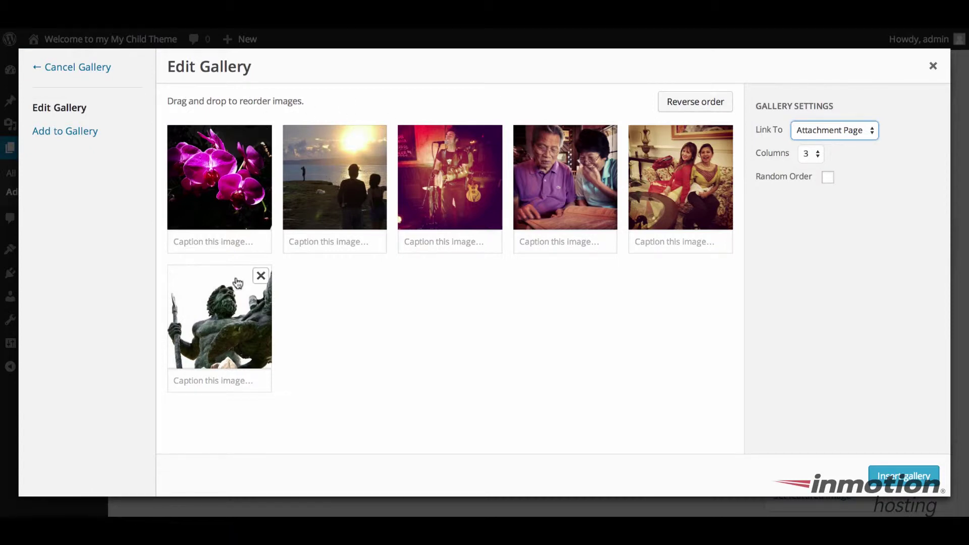
{"action": "left_click_drag", "start_coordinate": [238, 281], "coordinate": [206, 169]}
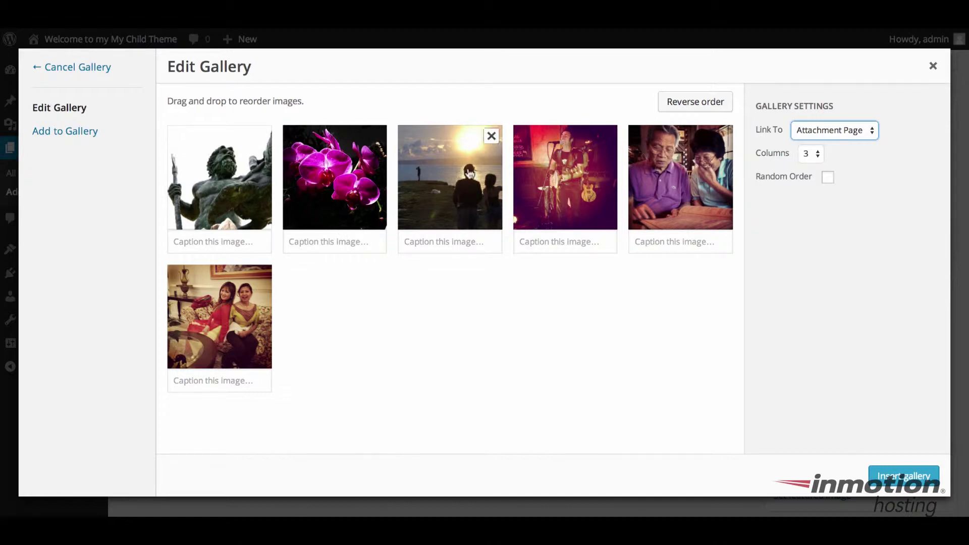
{"action": "left_click", "coordinate": [224, 241]}
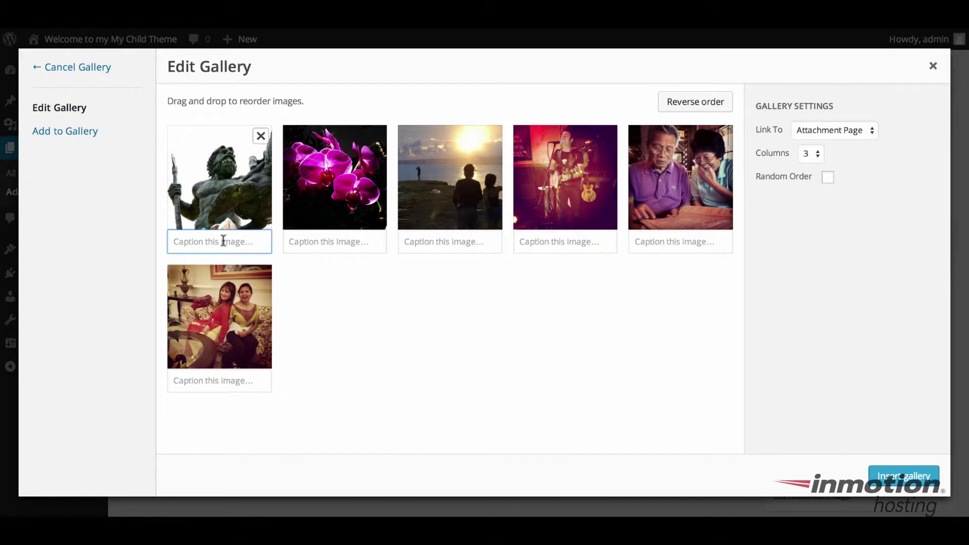
Step: Caption the first images King Neptune, Orchids and Sunrise in Mokolea, then insert the gallery
{"action": "type", "text": "King Neptune"}
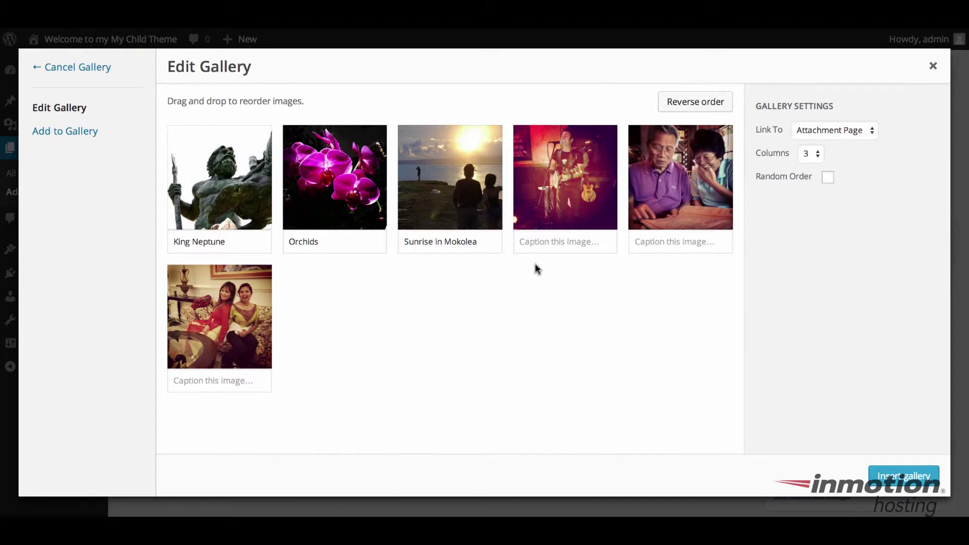
{"action": "left_click", "coordinate": [913, 479]}
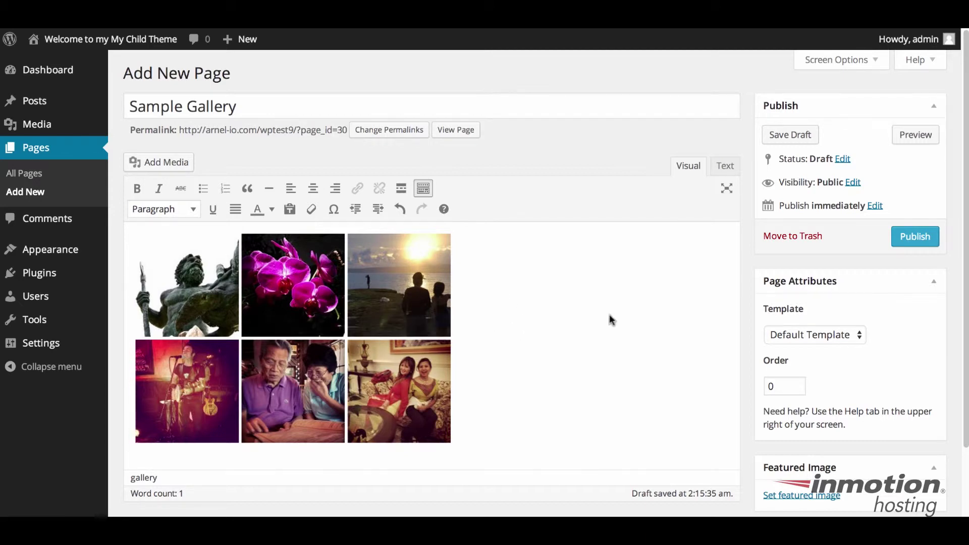
Step: Publish the Sample Gallery page containing the captioned six-image gallery
{"action": "left_click", "coordinate": [916, 238]}
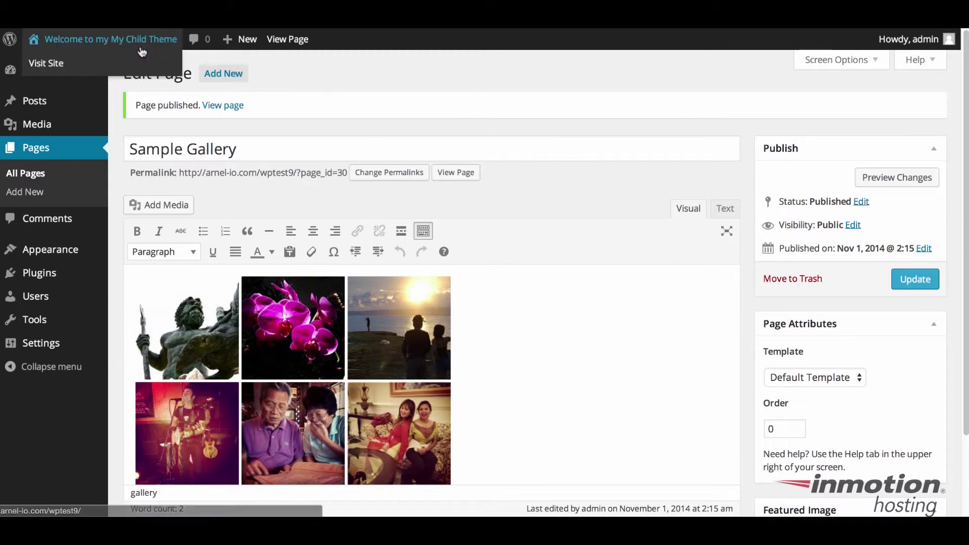
Step: Open the live site in a new browser tab and switch to it
{"action": "right_click", "coordinate": [141, 52]}
{"action": "left_click", "coordinate": [215, 47]}
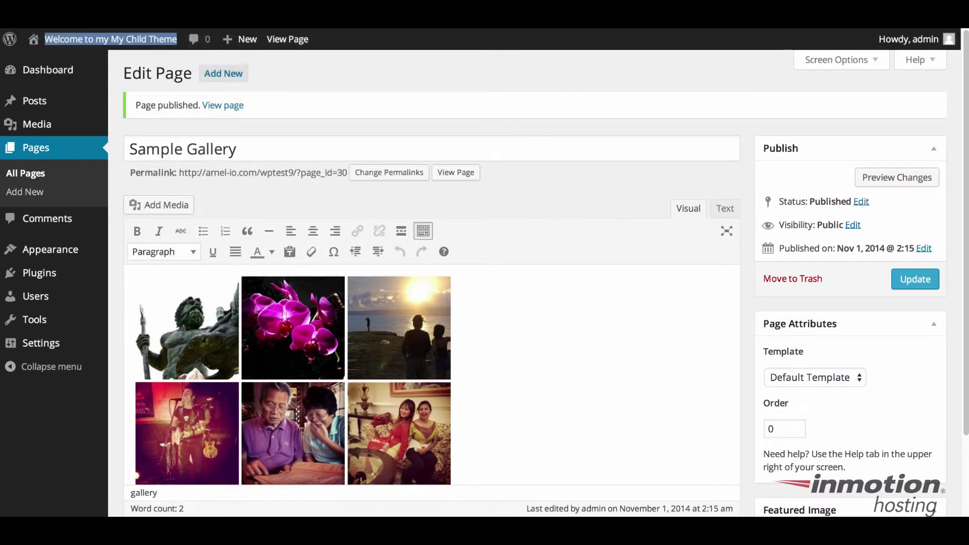
{"action": "key", "text": "ctrl+Tab"}
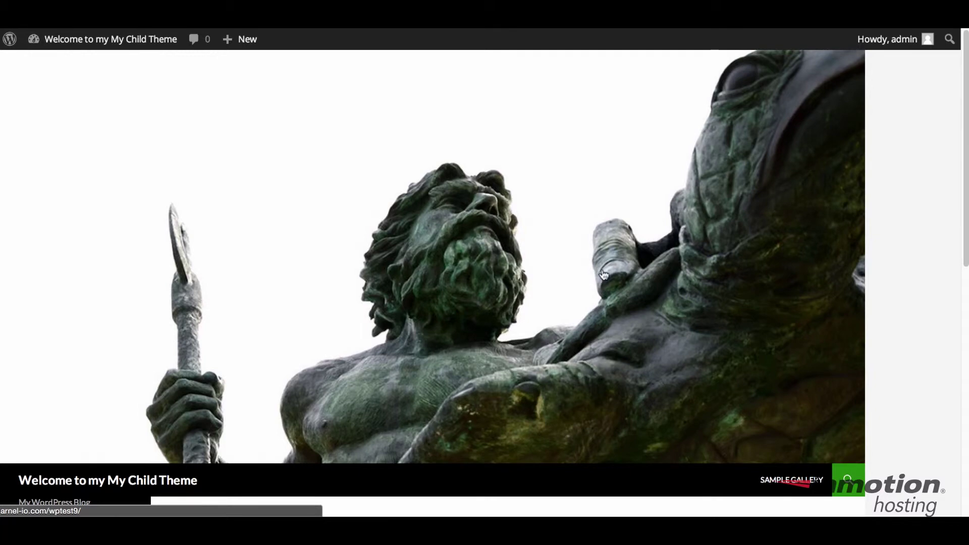
{"action": "scroll", "coordinate": [608, 309], "scroll_direction": "down", "scroll_amount": 10}
{"action": "scroll", "coordinate": [606, 232], "scroll_direction": "up", "scroll_amount": 5}
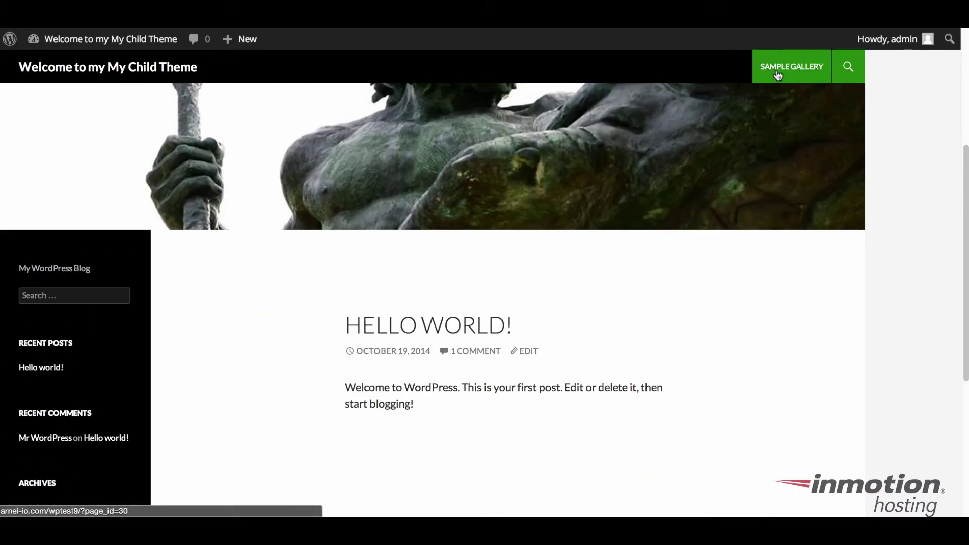
Step: Go to the Sample Gallery page and scroll through its three-column captioned gallery
{"action": "left_click", "coordinate": [779, 75]}
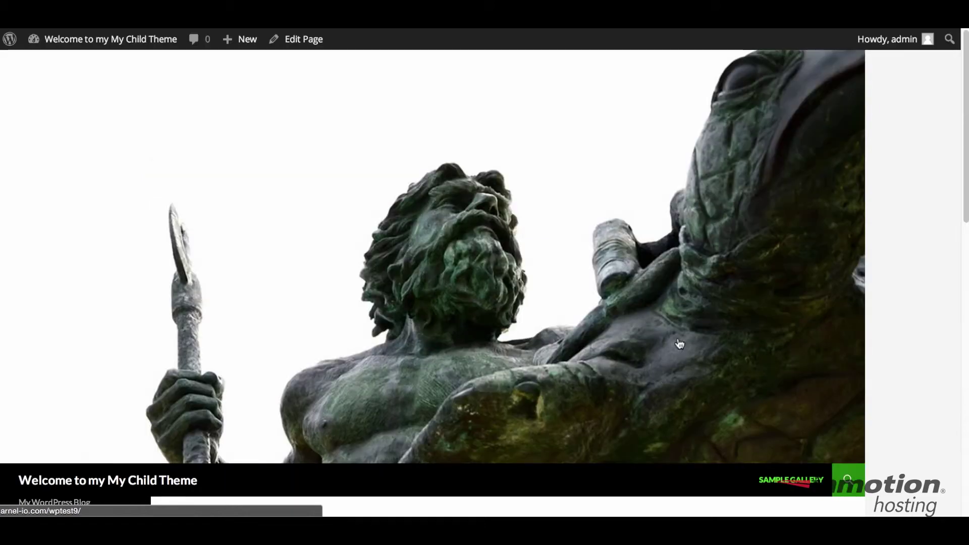
{"action": "scroll", "coordinate": [470, 319], "scroll_direction": "down", "scroll_amount": 7}
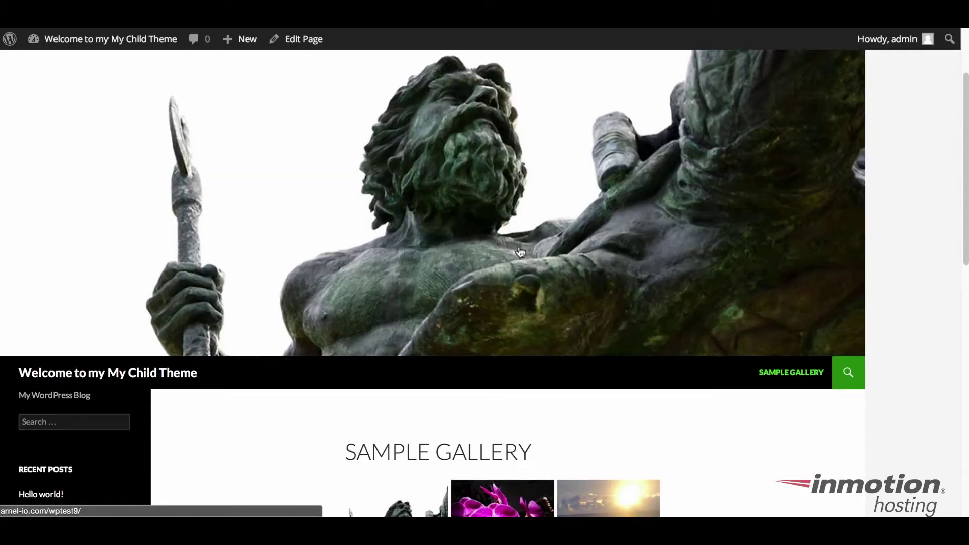
{"action": "scroll", "coordinate": [555, 232], "scroll_direction": "down", "scroll_amount": 1}
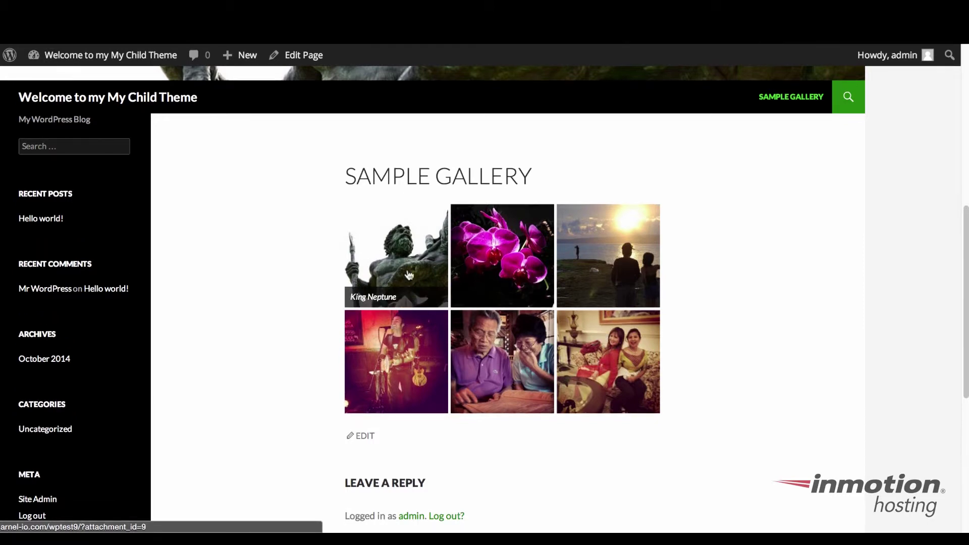
{"action": "left_click", "coordinate": [403, 254]}
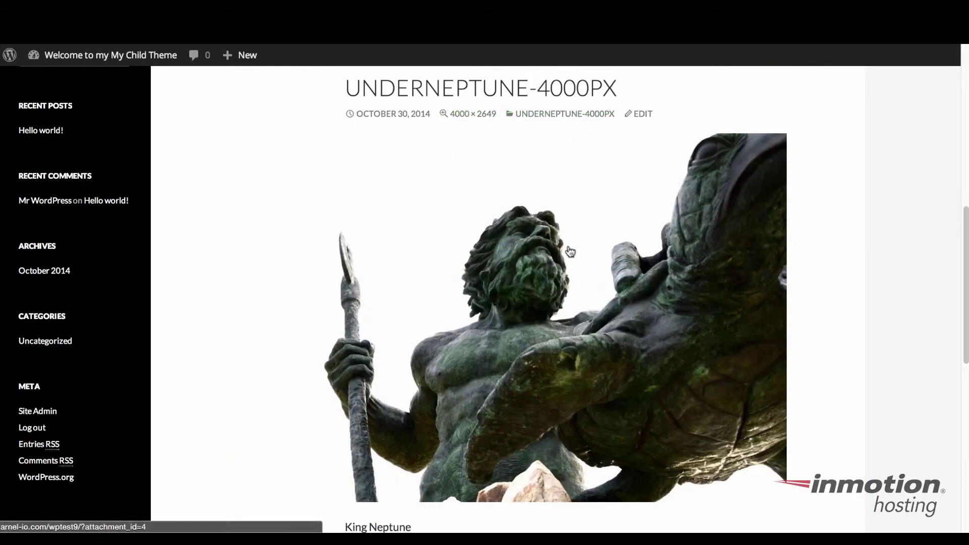
{"action": "scroll", "coordinate": [568, 268], "scroll_direction": "down", "scroll_amount": 3}
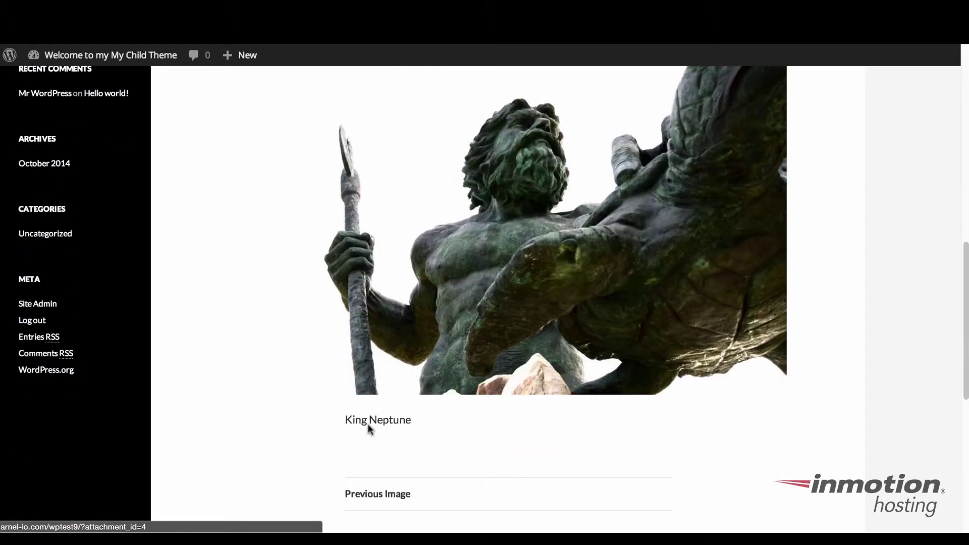
{"action": "scroll", "coordinate": [368, 428], "scroll_direction": "up", "scroll_amount": 9}
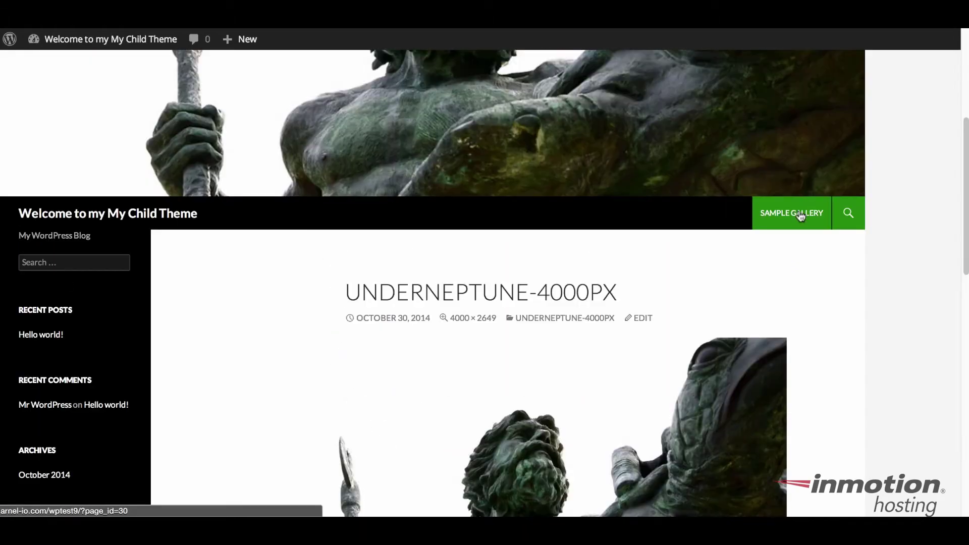
{"action": "left_click", "coordinate": [801, 215]}
{"action": "scroll", "coordinate": [741, 337], "scroll_direction": "down", "scroll_amount": 8}
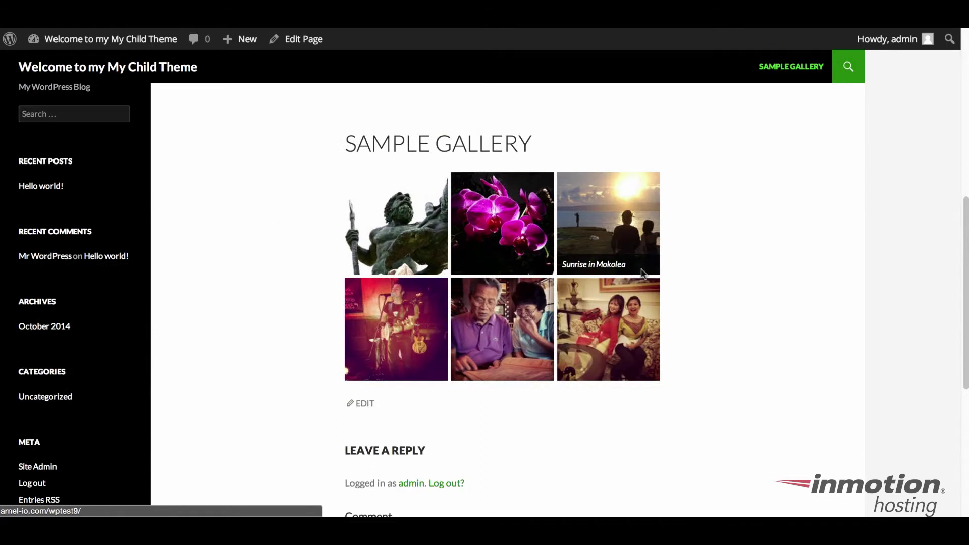
{"action": "scroll", "coordinate": [692, 298], "scroll_direction": "down", "scroll_amount": 1}
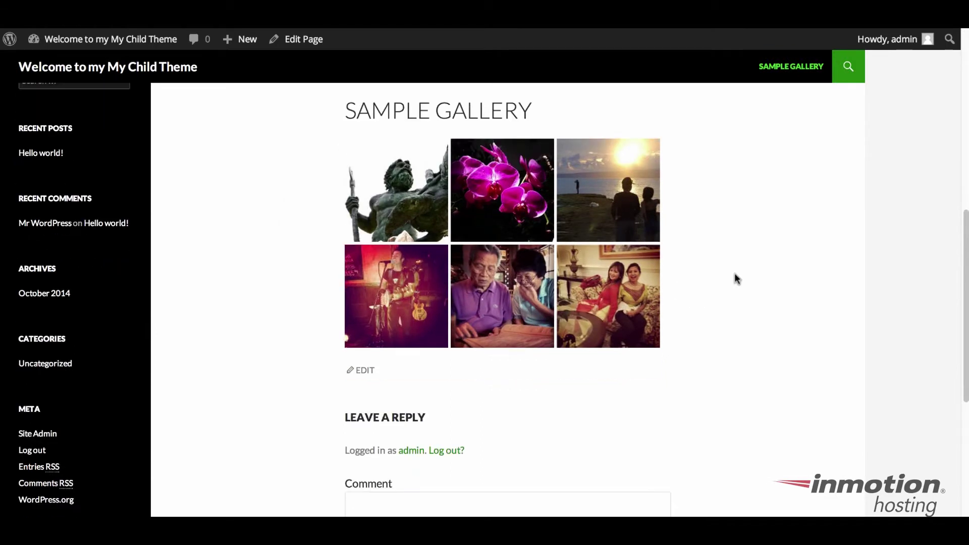